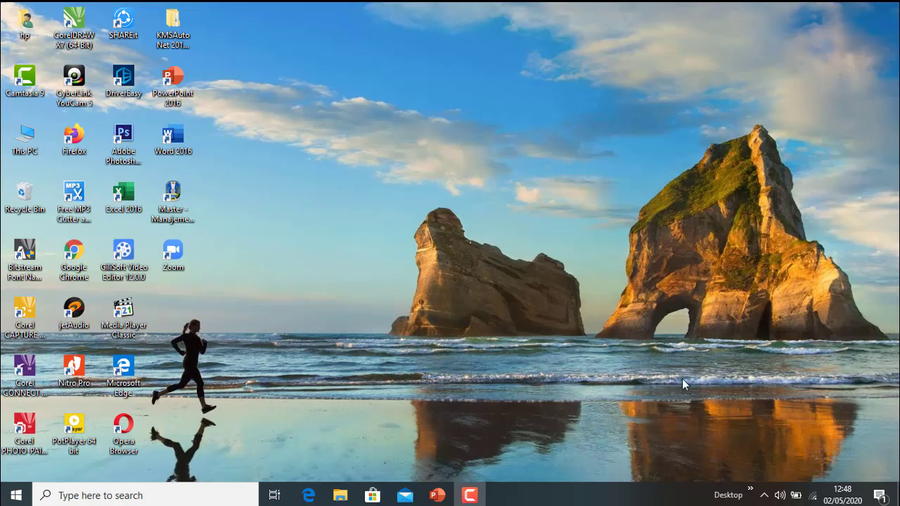
- Bring the Wirausaha PP deck to the front and place the insertion point before slide 1
{"action": "left_click", "coordinate": [437, 496]}
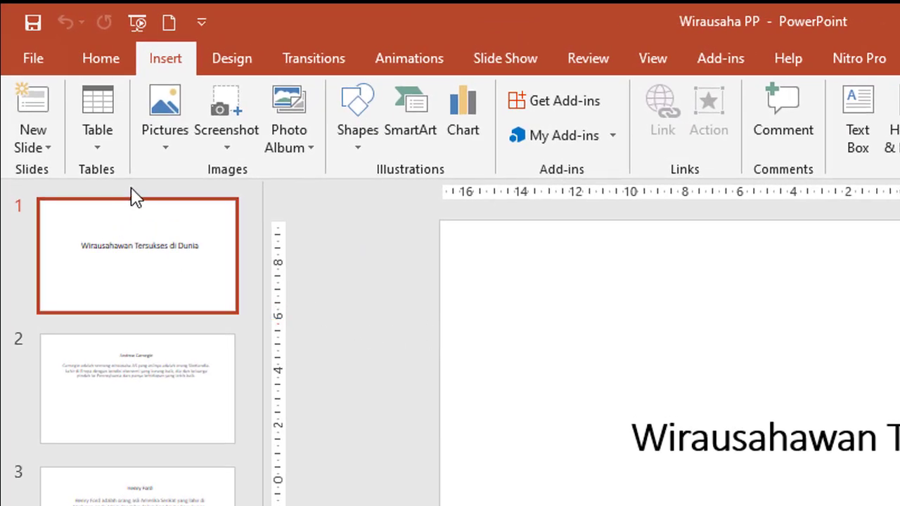
{"action": "left_click", "coordinate": [132, 190]}
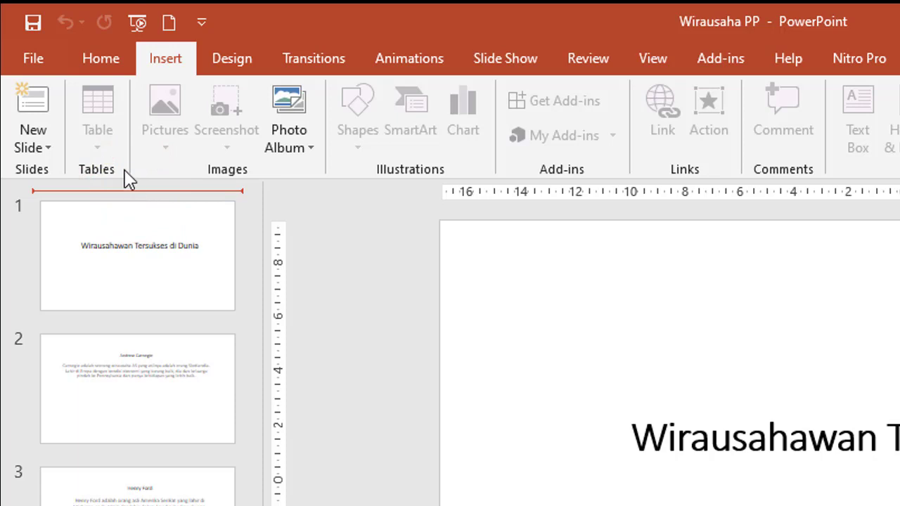
- Insert a Title Slide at the start of the deck titled 'Wirausahawan Tersukses di Dunia'
{"action": "left_click", "coordinate": [49, 148]}
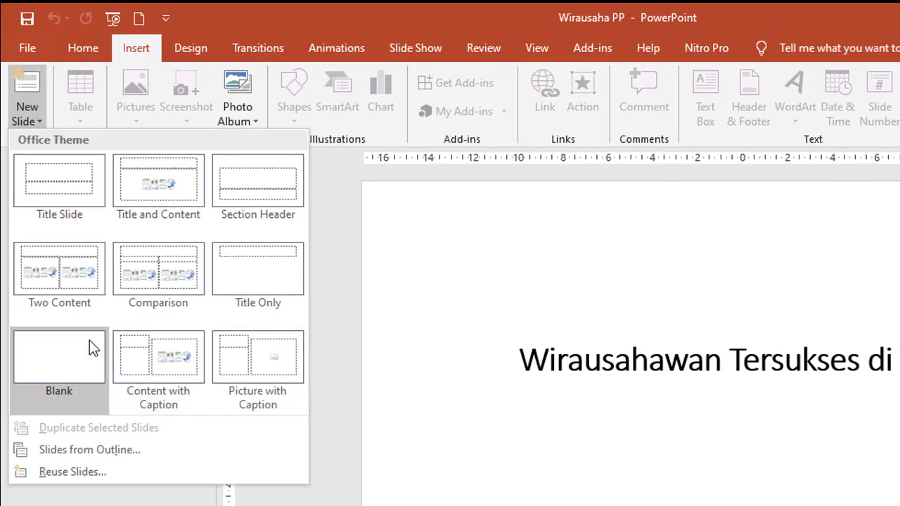
{"action": "left_click", "coordinate": [63, 181]}
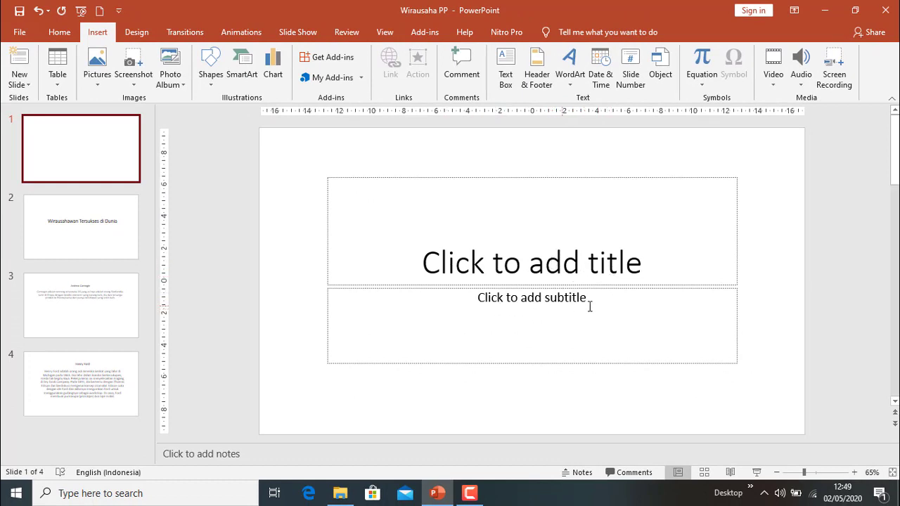
{"action": "left_click", "coordinate": [545, 226]}
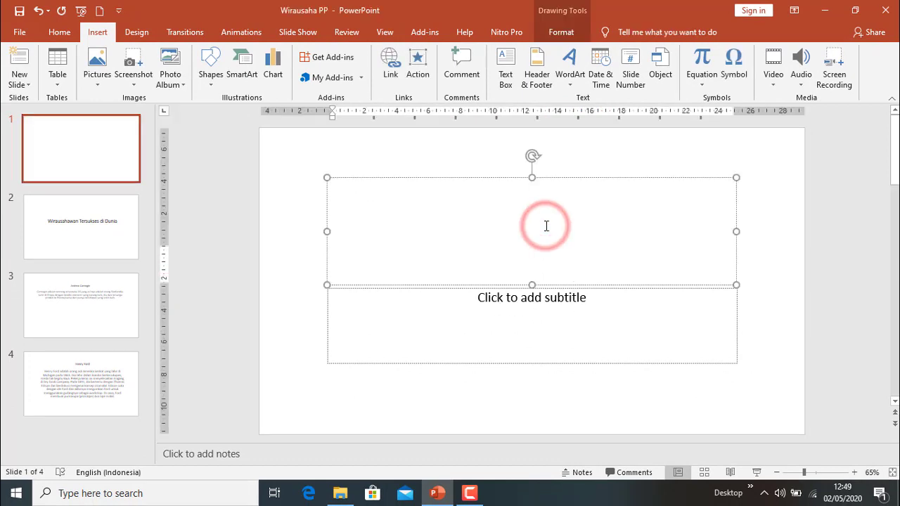
{"action": "left_click", "coordinate": [548, 309]}
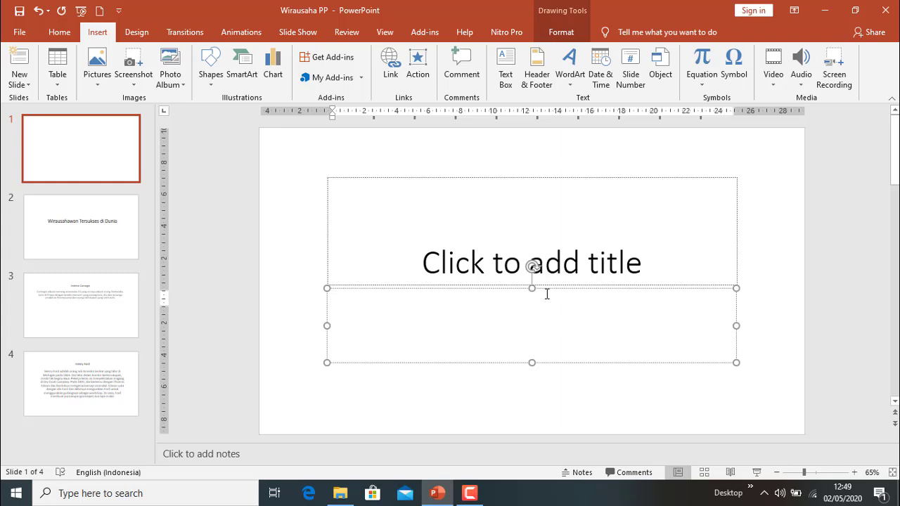
{"action": "left_click", "coordinate": [515, 241]}
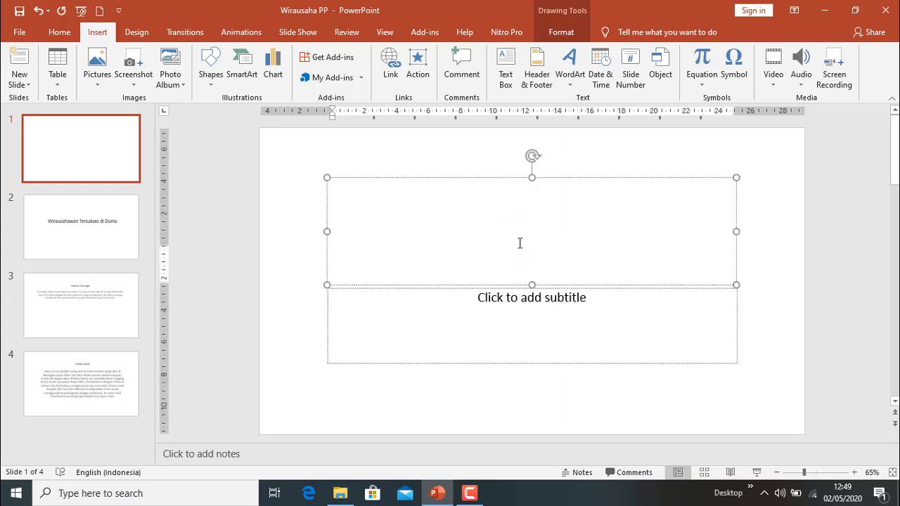
{"action": "type", "text": "Wir"}
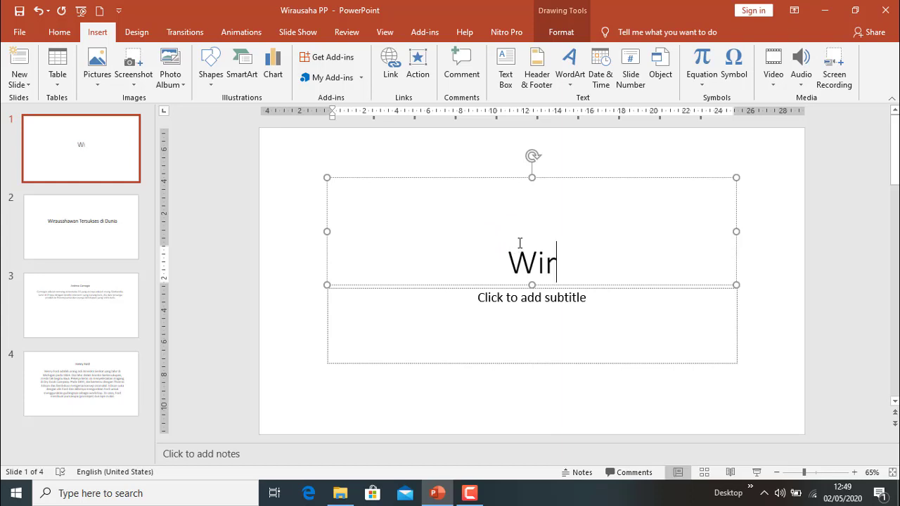
{"action": "type", "text": "ausahawa"}
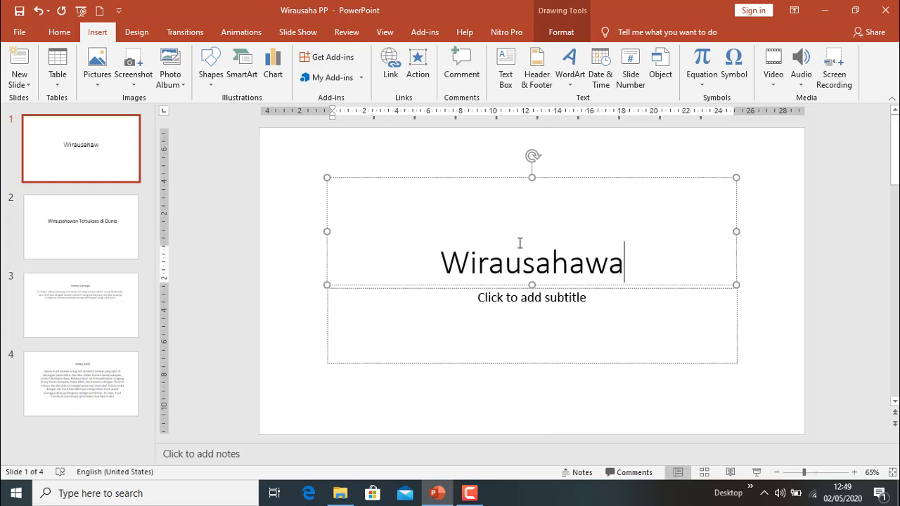
{"action": "type", "text": "n Tersu"}
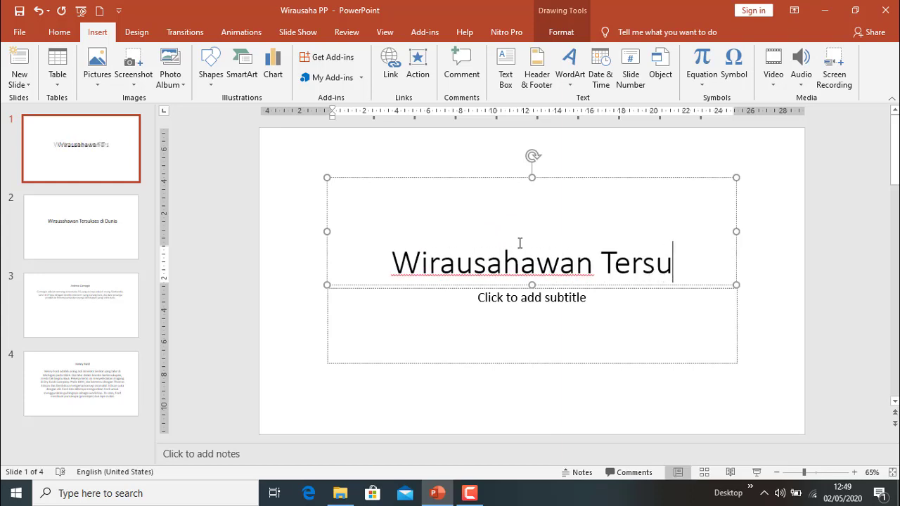
{"action": "type", "text": "kses "}
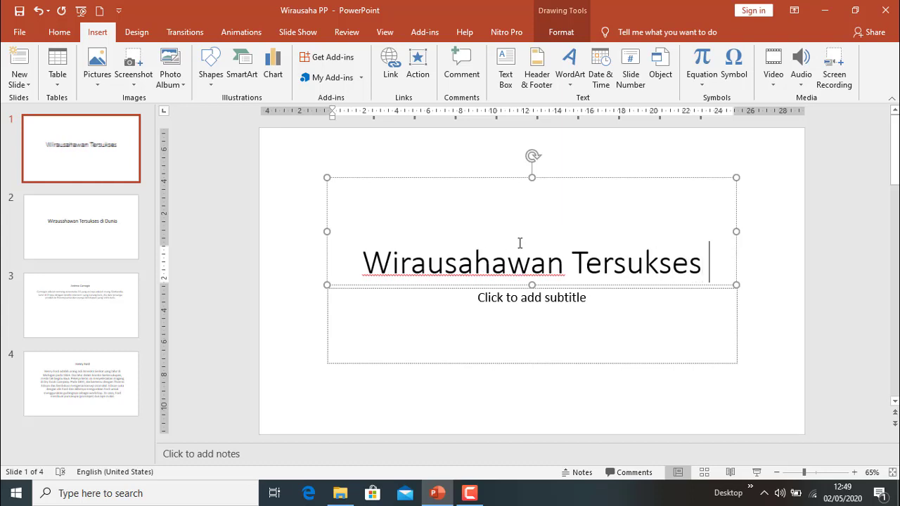
{"action": "type", "text": "di Dunia"}
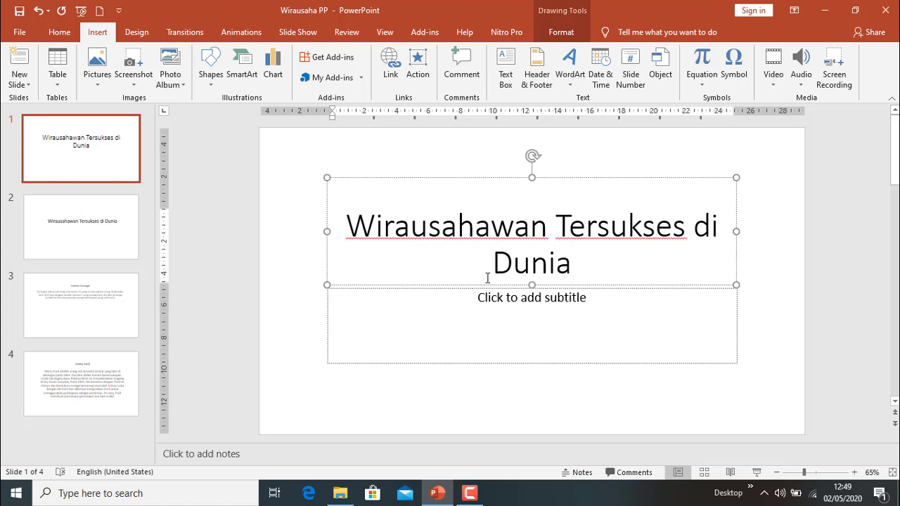
{"action": "left_click", "coordinate": [766, 305]}
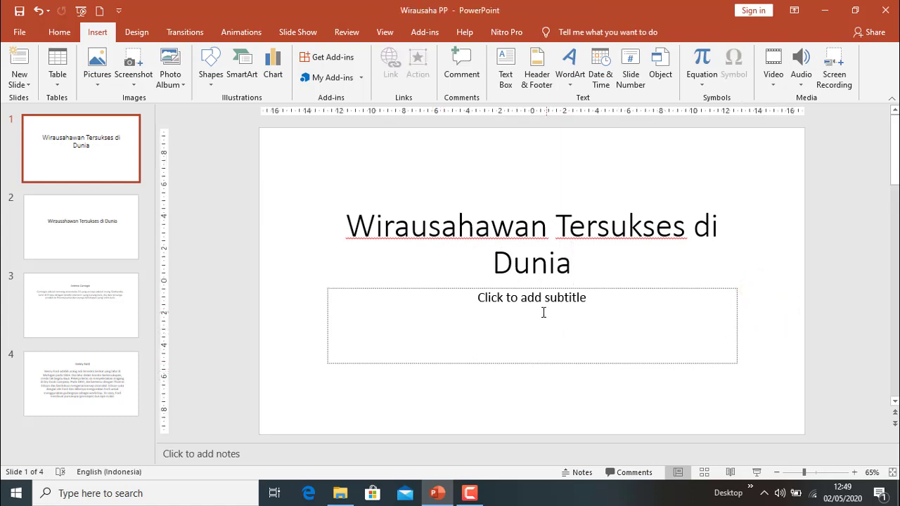
- Delete the subtitle placeholder from the new first slide
{"action": "left_click", "coordinate": [578, 302]}
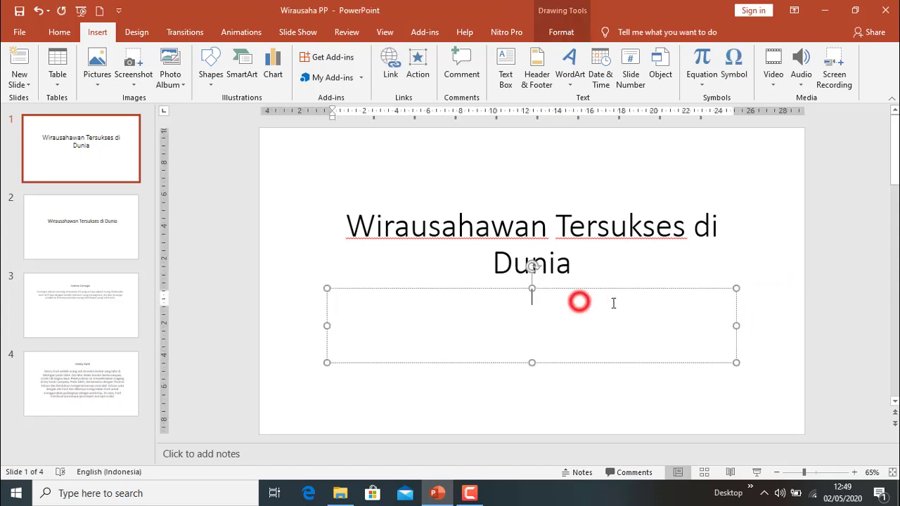
{"action": "left_click", "coordinate": [703, 288]}
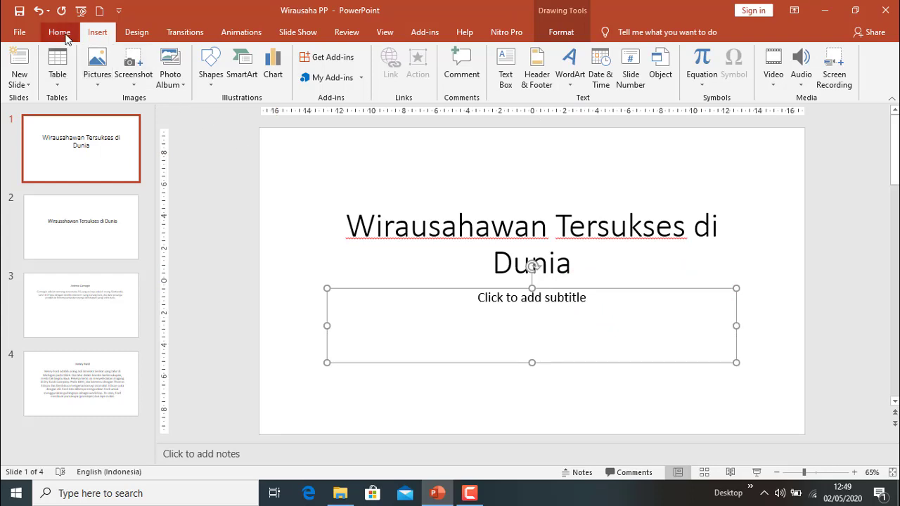
{"action": "left_click", "coordinate": [184, 135]}
{"action": "left_click", "coordinate": [437, 233]}
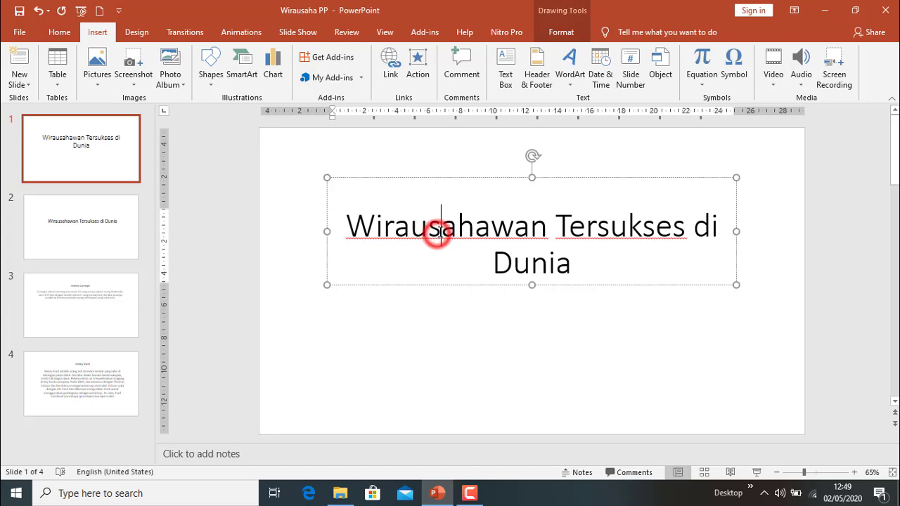
- Set the title to 48 pt and shrink its box to fit one line
{"action": "left_click", "coordinate": [504, 178]}
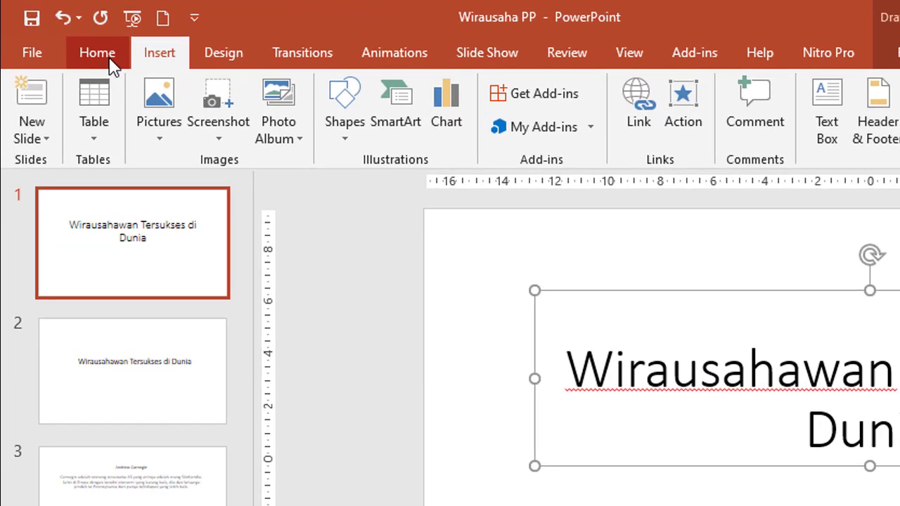
{"action": "left_click", "coordinate": [63, 33]}
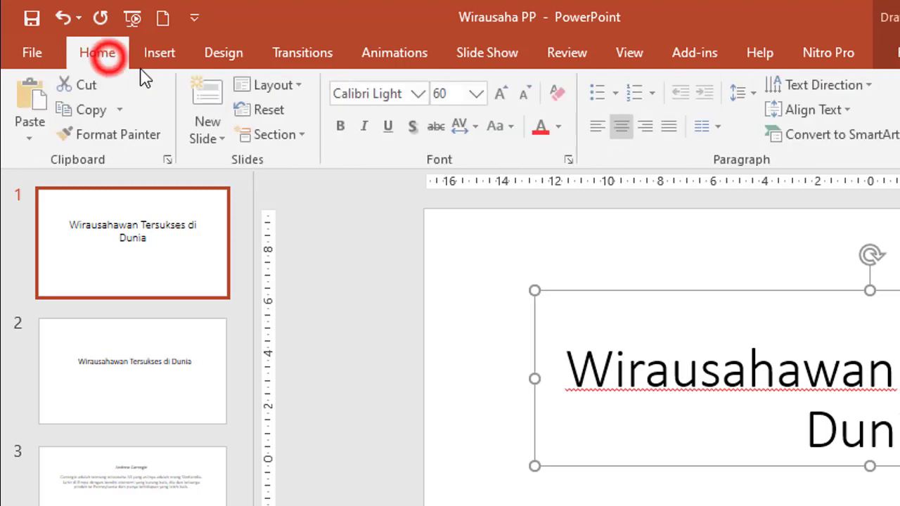
{"action": "left_click", "coordinate": [477, 95]}
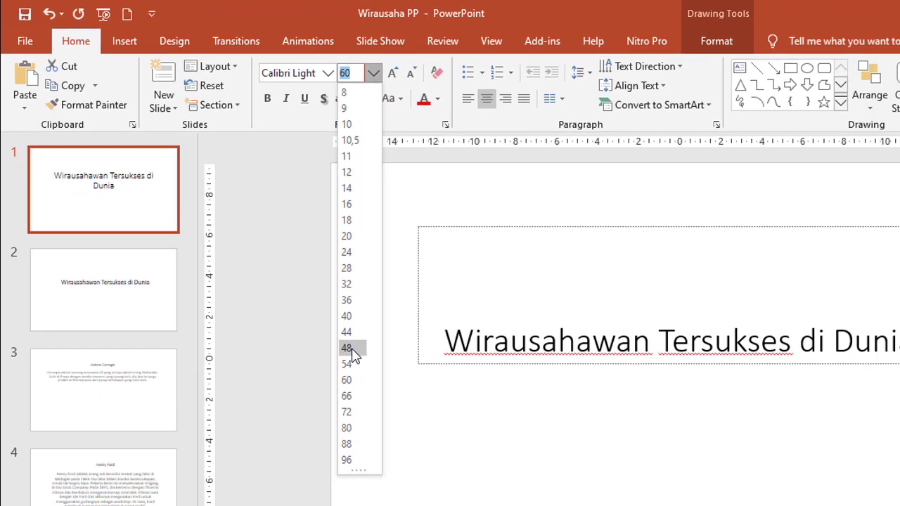
{"action": "left_click", "coordinate": [444, 448]}
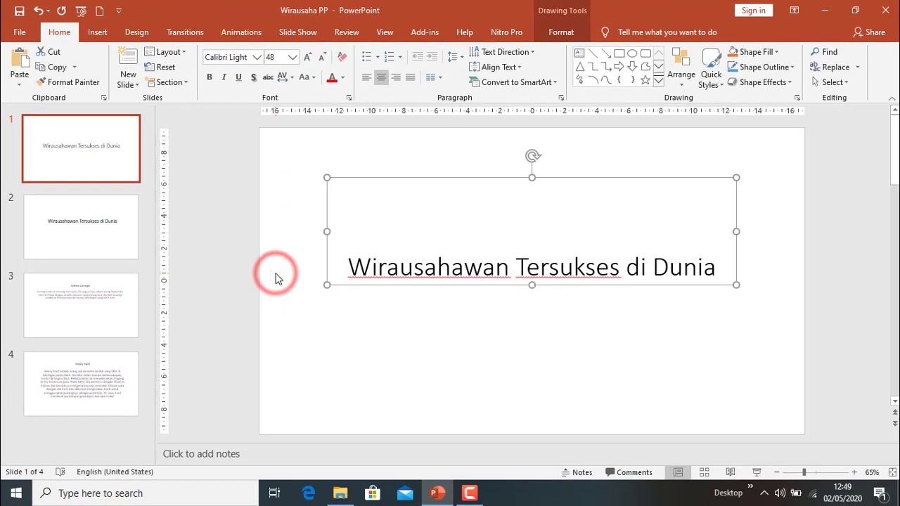
{"action": "left_click_drag", "start_coordinate": [532, 177], "coordinate": [523, 244]}
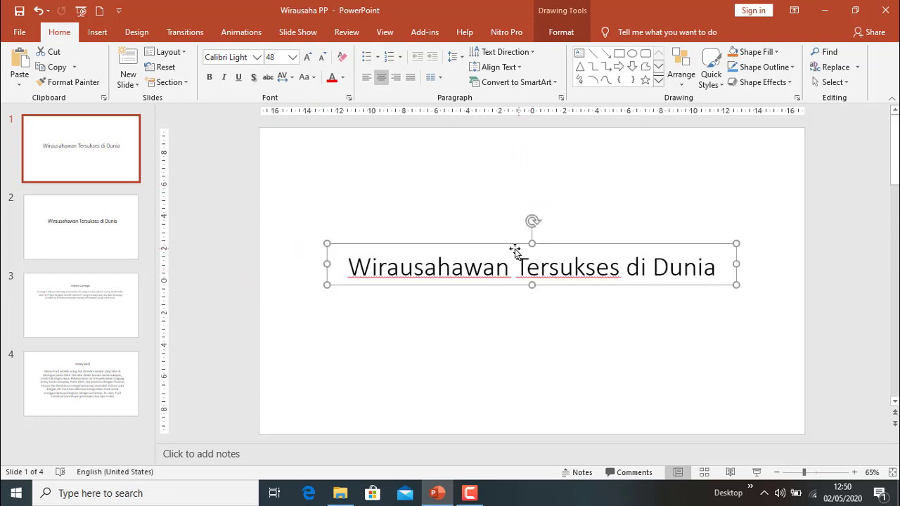
{"action": "left_click", "coordinate": [98, 235]}
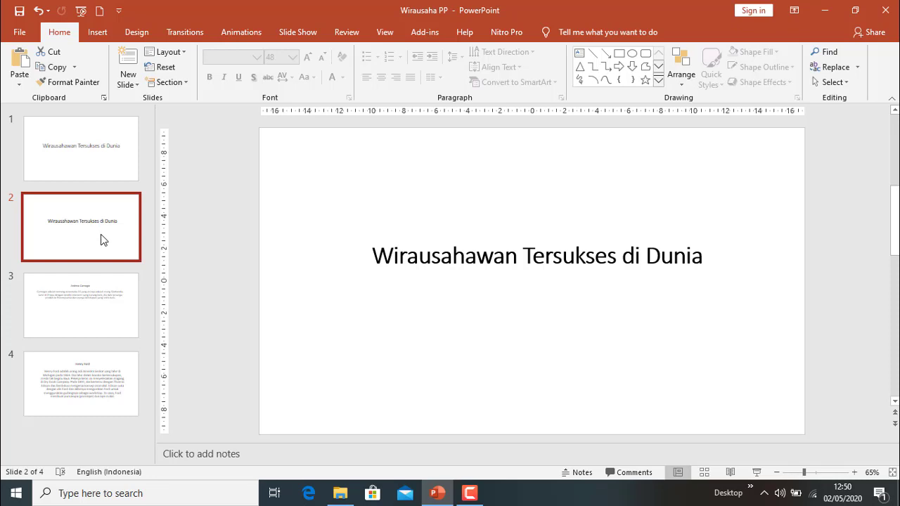
- Select slide 1 and remove the duplicated title slide so three slides remain
{"action": "left_click", "coordinate": [99, 155]}
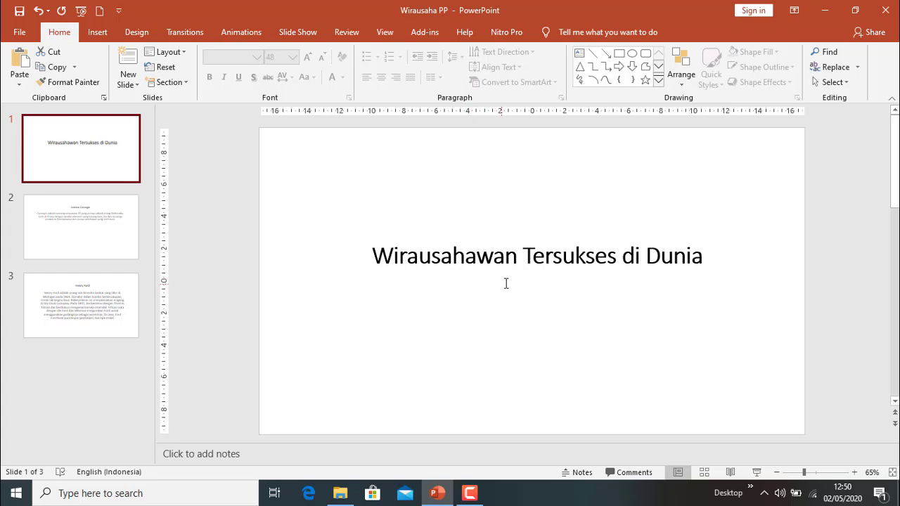
- Make the title italic and colour it Blue, Accent 5, Darker 25%
{"action": "left_click", "coordinate": [482, 263]}
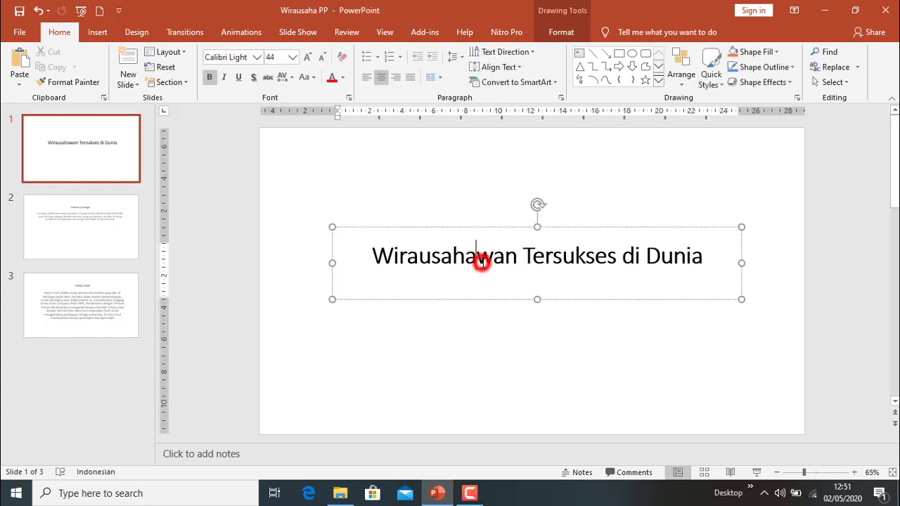
{"action": "left_click", "coordinate": [410, 226]}
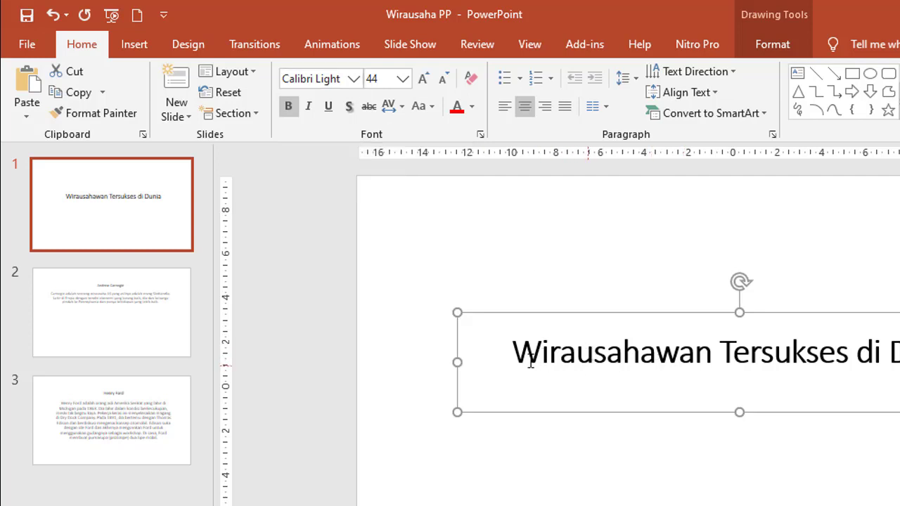
{"action": "left_click", "coordinate": [309, 109]}
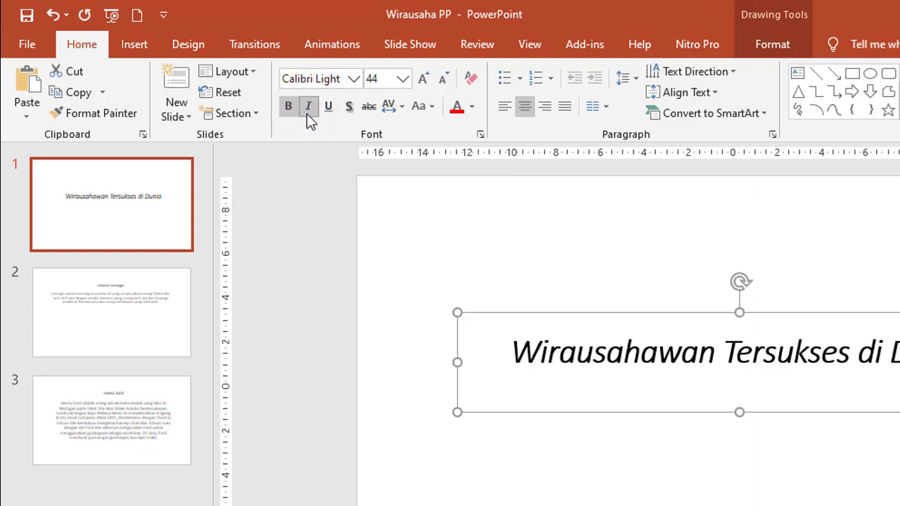
{"action": "left_click", "coordinate": [471, 108]}
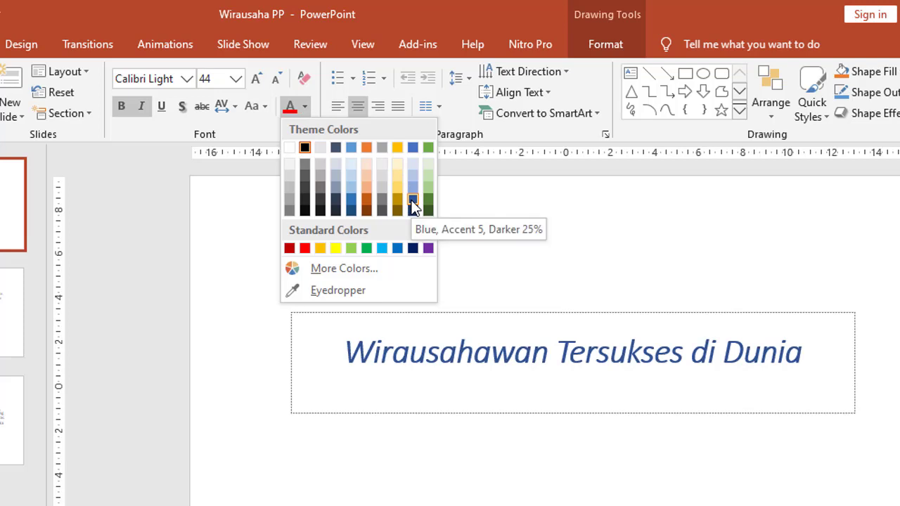
{"action": "left_click", "coordinate": [412, 204]}
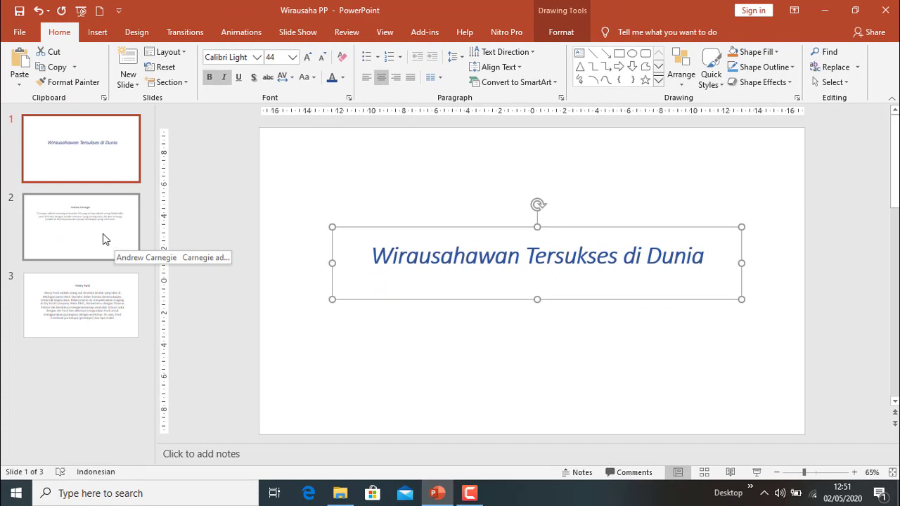
- On slide 2, set both the 'Andrew Carnegie' heading and its paragraph to 28 pt
{"action": "left_click", "coordinate": [102, 235]}
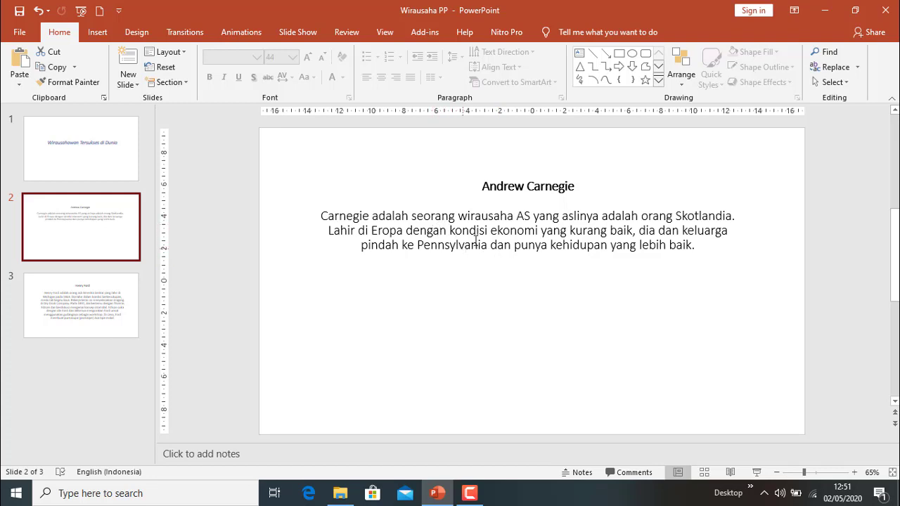
{"action": "triple_click", "coordinate": [480, 185]}
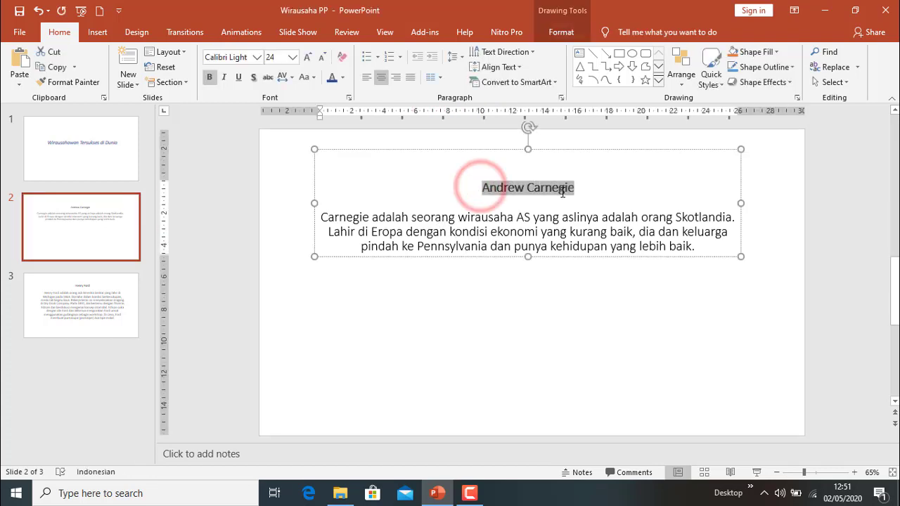
{"action": "left_click", "coordinate": [292, 59]}
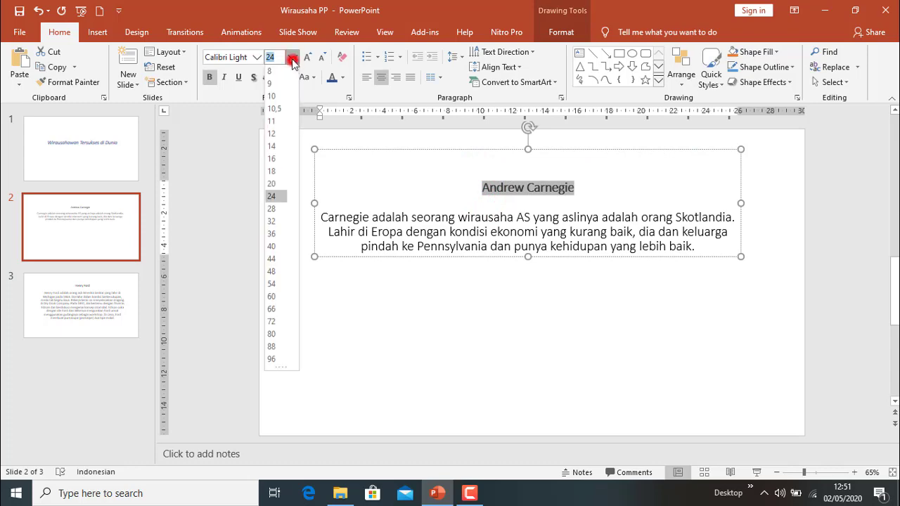
{"action": "left_click", "coordinate": [274, 211]}
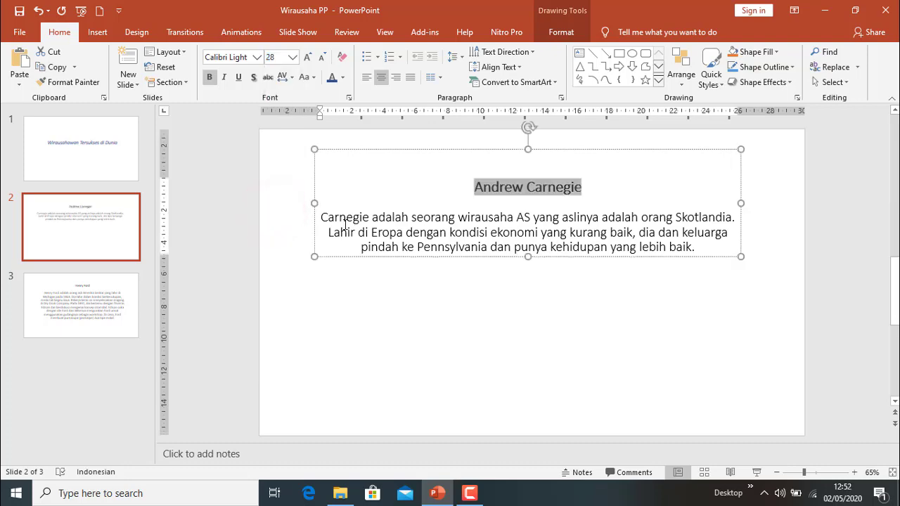
{"action": "left_click_drag", "start_coordinate": [320, 217], "coordinate": [697, 247]}
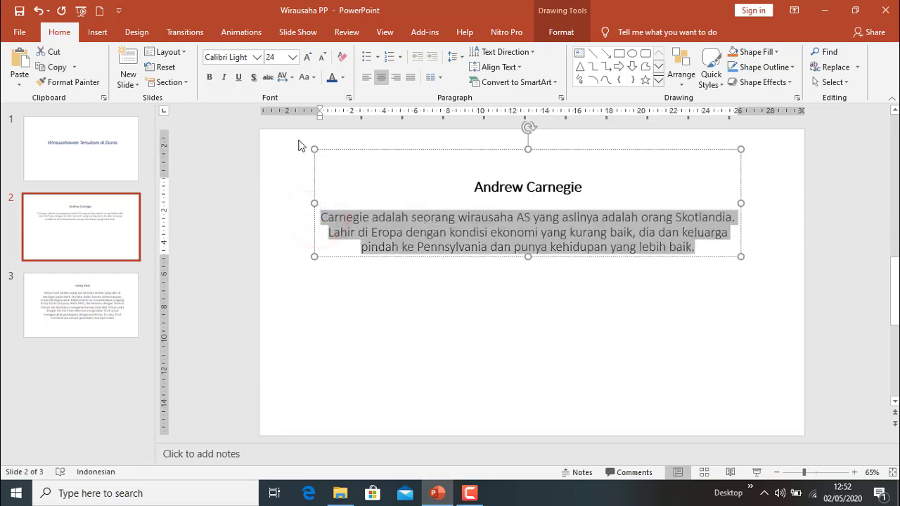
{"action": "left_click", "coordinate": [292, 57]}
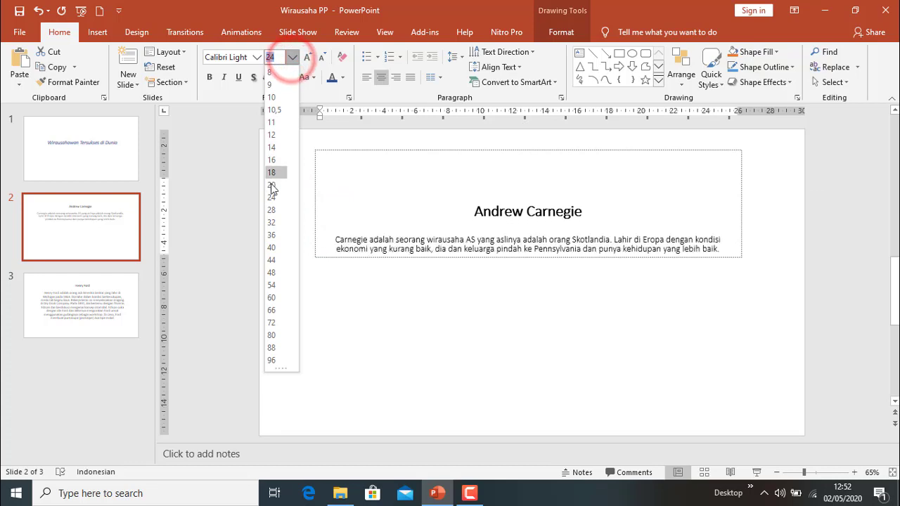
{"action": "left_click", "coordinate": [273, 210]}
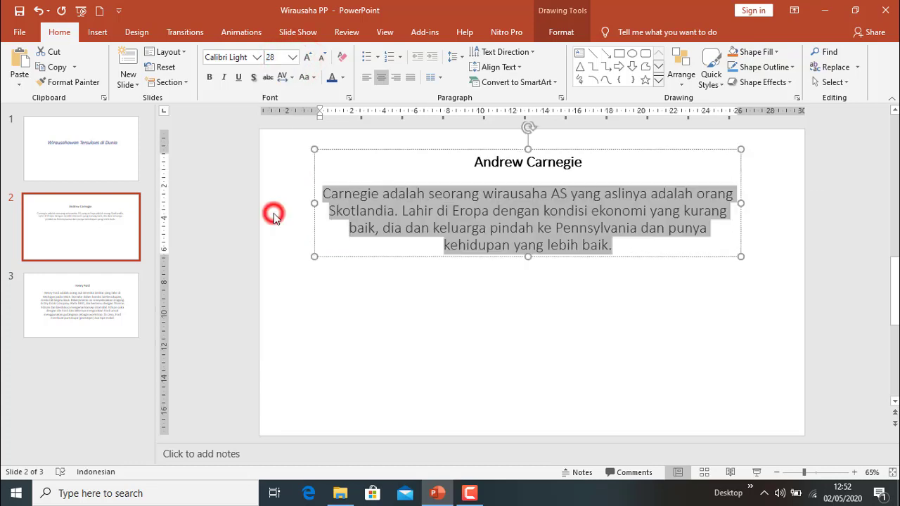
{"action": "left_click", "coordinate": [517, 302]}
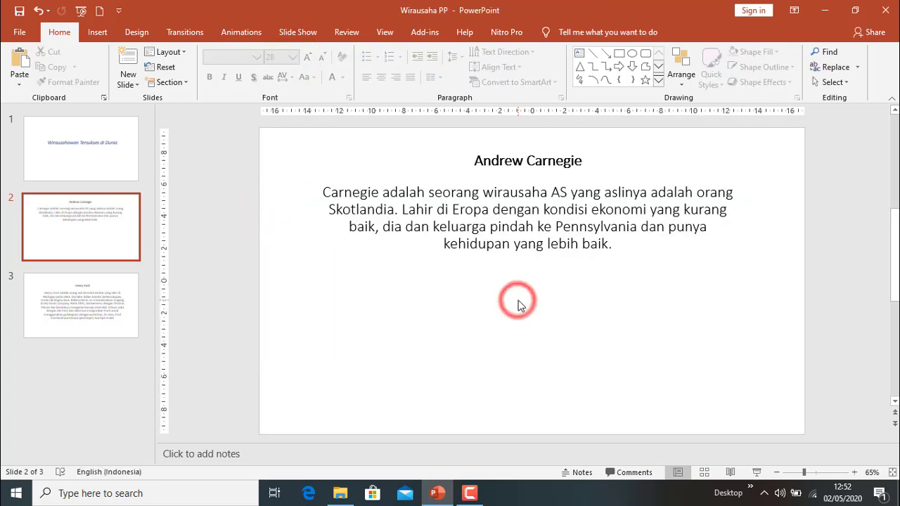
{"action": "left_click", "coordinate": [538, 211]}
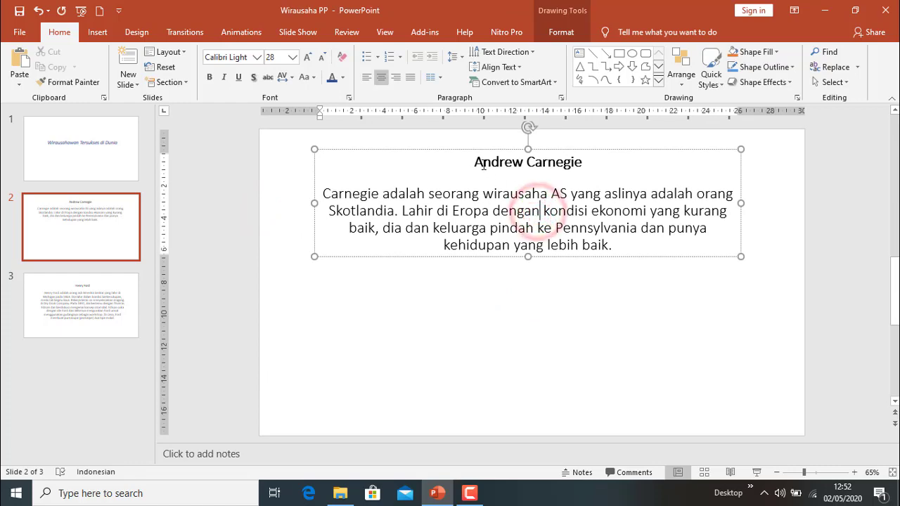
{"action": "left_click", "coordinate": [505, 148]}
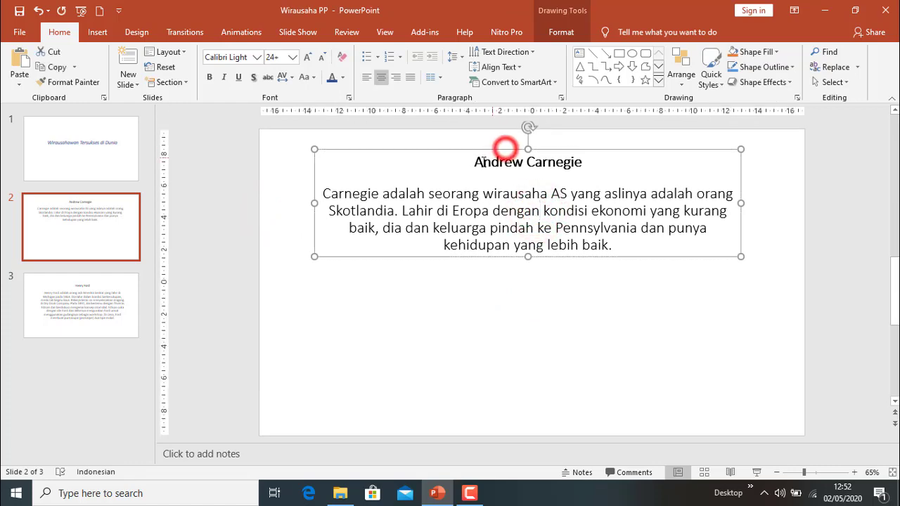
- Left-align the Andrew Carnegie heading and paragraph text on slide 2
{"action": "left_click", "coordinate": [366, 77]}
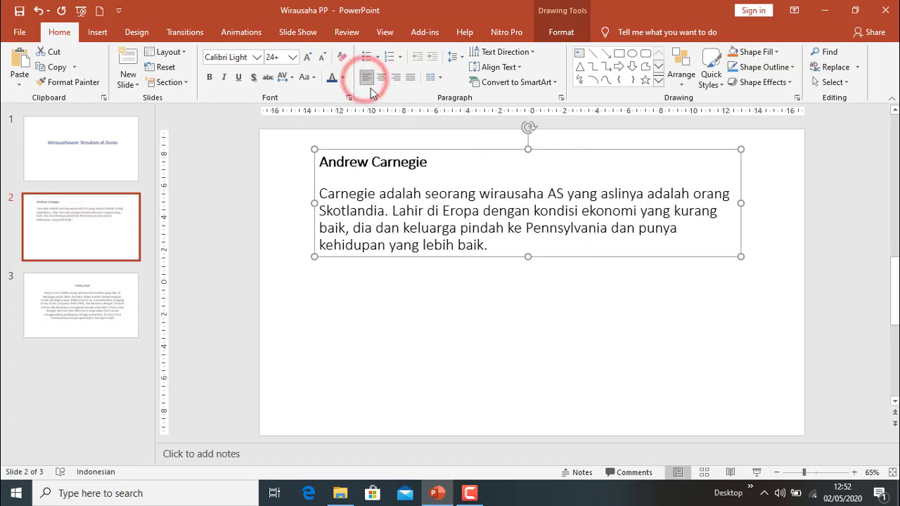
{"action": "left_click", "coordinate": [379, 220]}
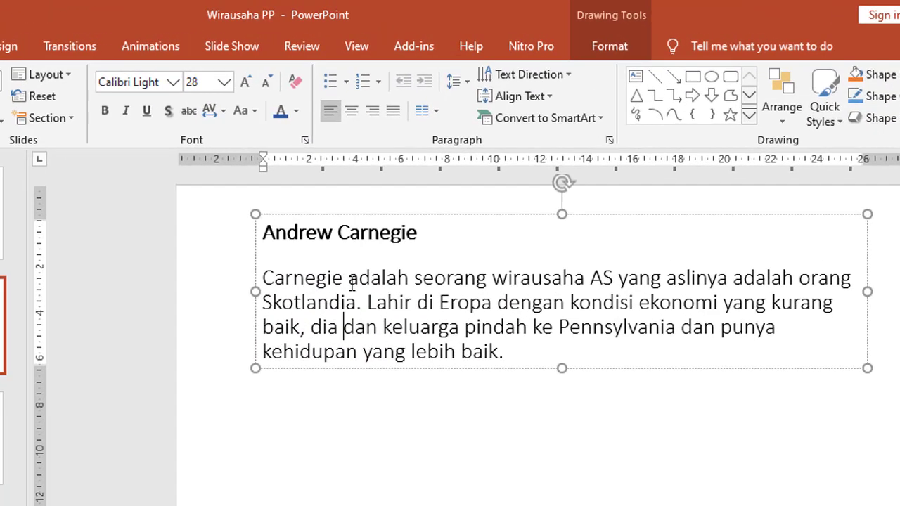
{"action": "left_click", "coordinate": [502, 428]}
{"action": "left_click", "coordinate": [570, 316]}
{"action": "left_click", "coordinate": [503, 438]}
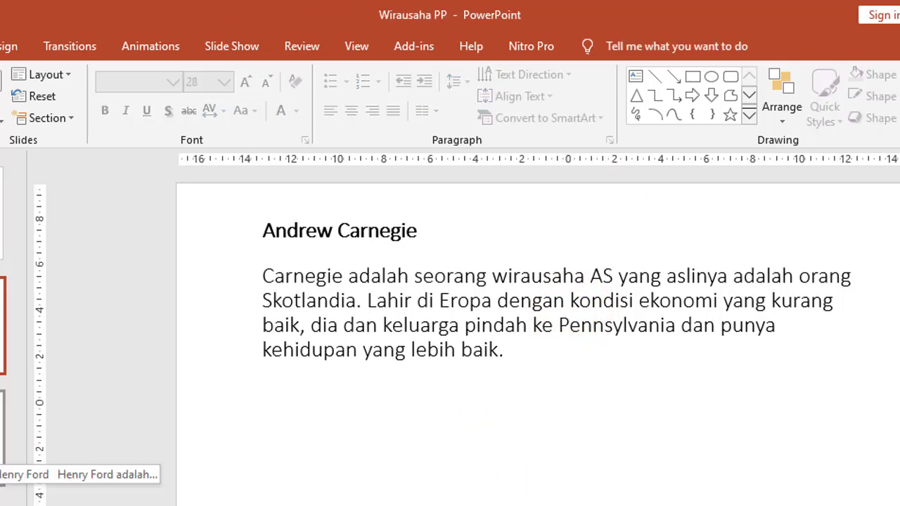
{"action": "left_click", "coordinate": [92, 313]}
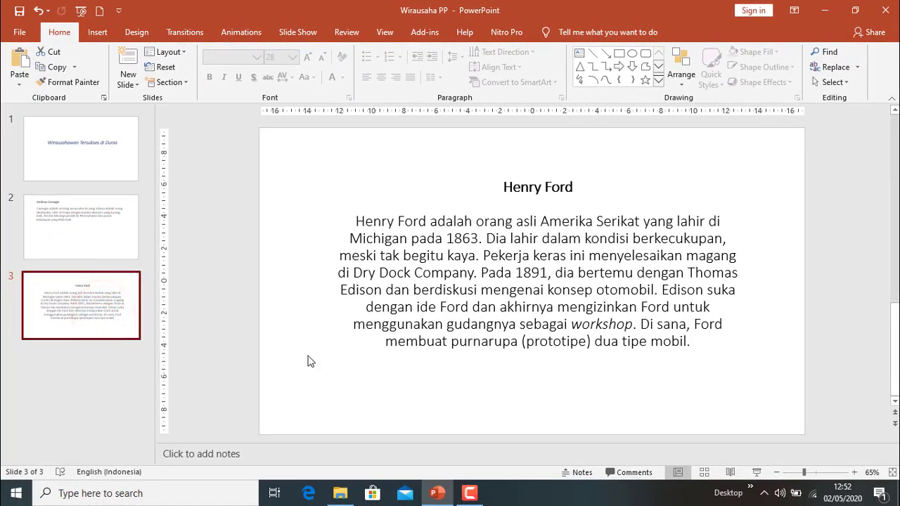
- Select the Henry Ford title and body text, then jump back to the title slide
{"action": "left_click", "coordinate": [504, 186]}
{"action": "left_click_drag", "start_coordinate": [503, 186], "coordinate": [574, 187]}
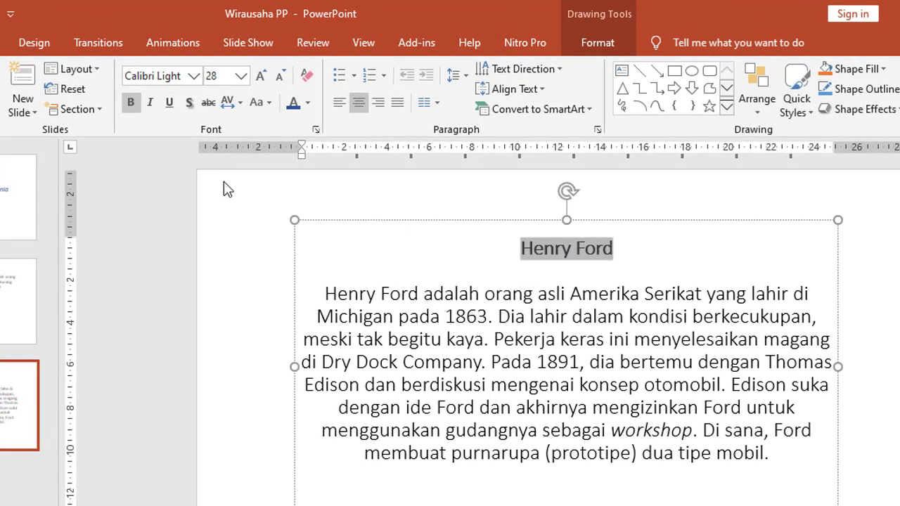
{"action": "left_click", "coordinate": [389, 333]}
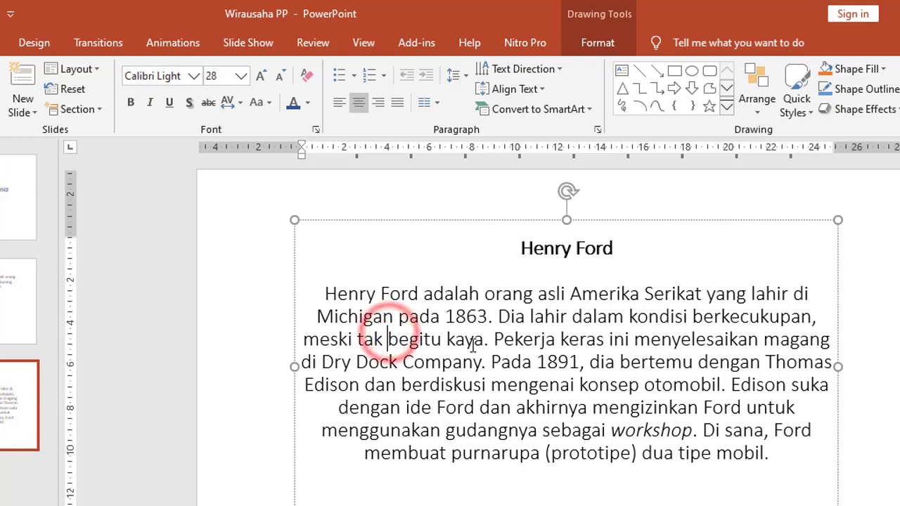
{"action": "left_click", "coordinate": [401, 348]}
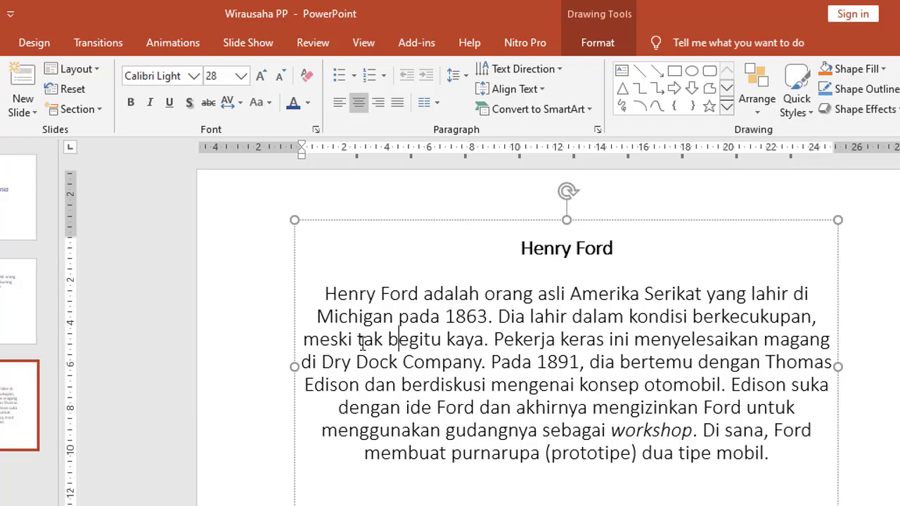
{"action": "key", "text": "Escape"}
{"action": "key", "text": "Home"}
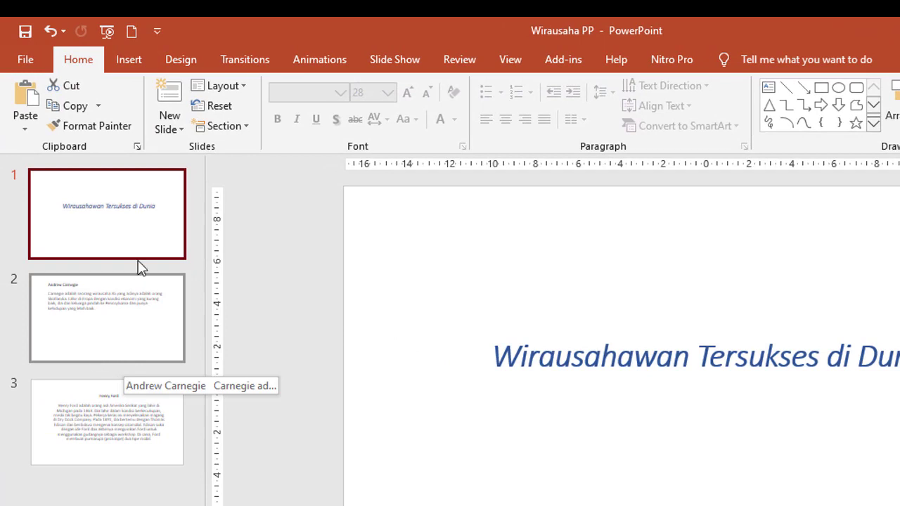
- Switch to the Andrew Carnegie slide and show the Insert ribbon options
{"action": "left_click", "coordinate": [687, 435]}
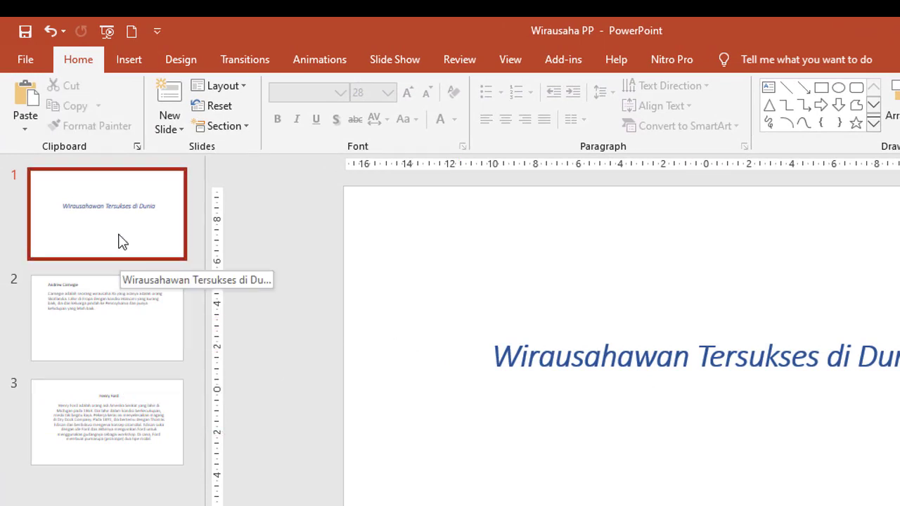
{"action": "left_click", "coordinate": [83, 320]}
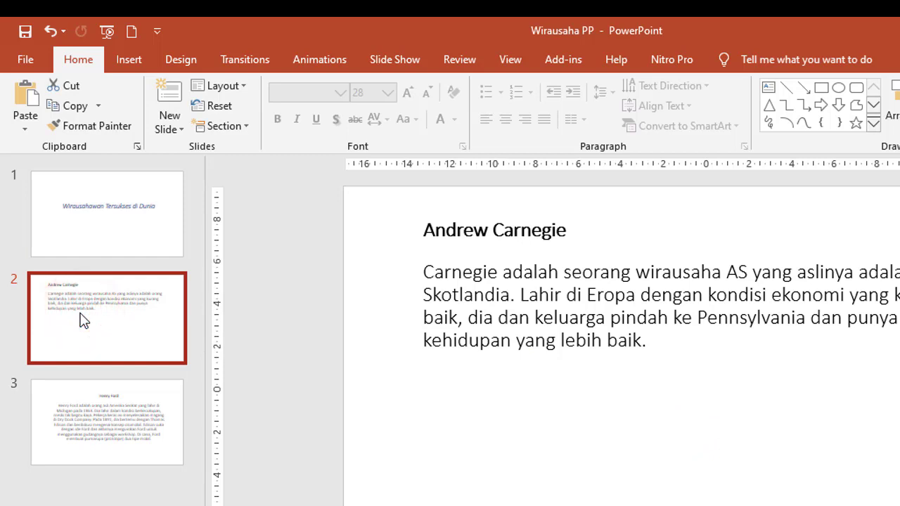
{"action": "left_click", "coordinate": [111, 429]}
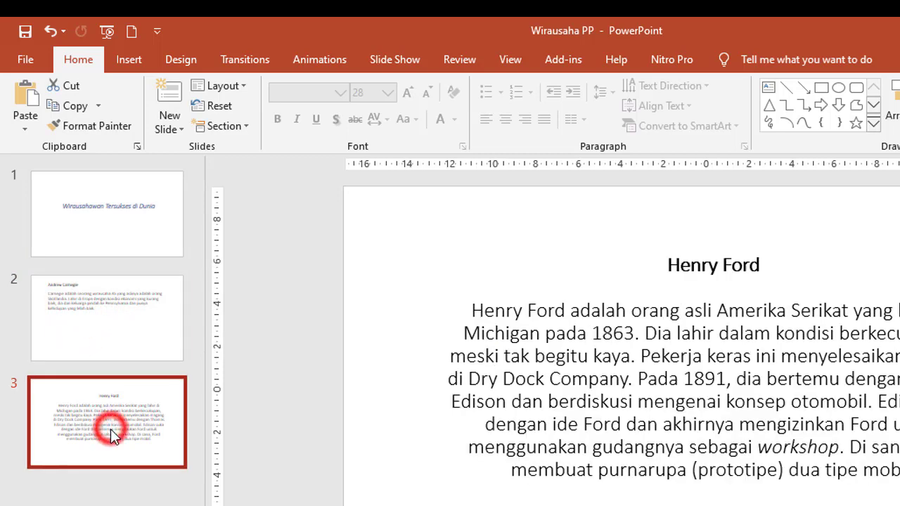
{"action": "left_click", "coordinate": [109, 319]}
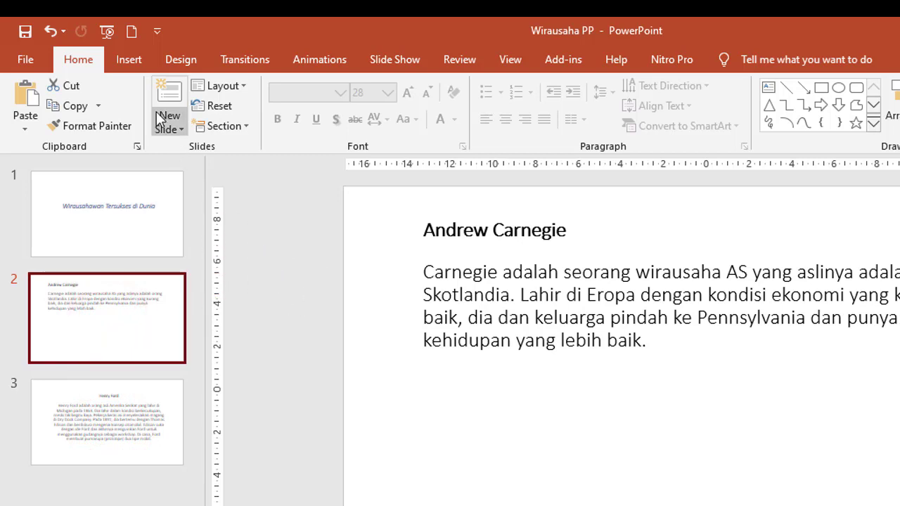
{"action": "left_click", "coordinate": [129, 62]}
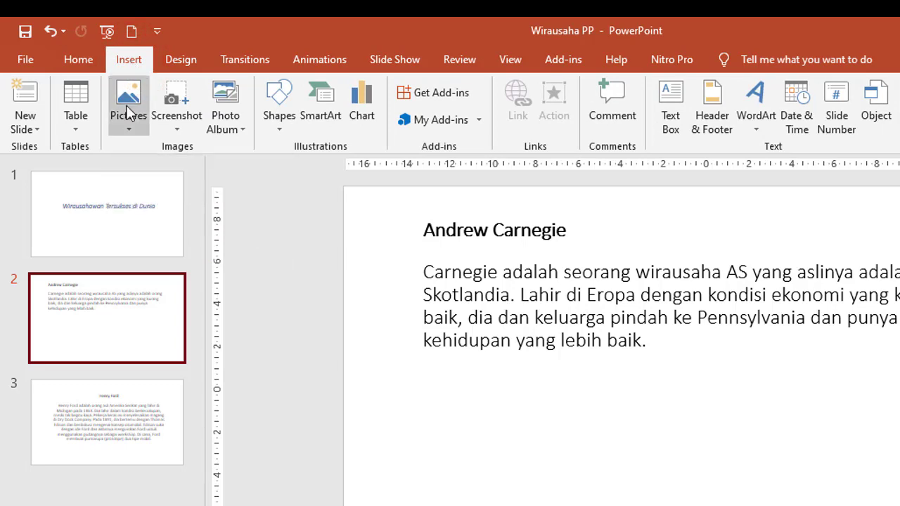
- Insert the 'Wirausaha PP gambar' picture from New Volume (D:) onto the Andrew Carnegie slide
{"action": "left_click", "coordinate": [129, 131]}
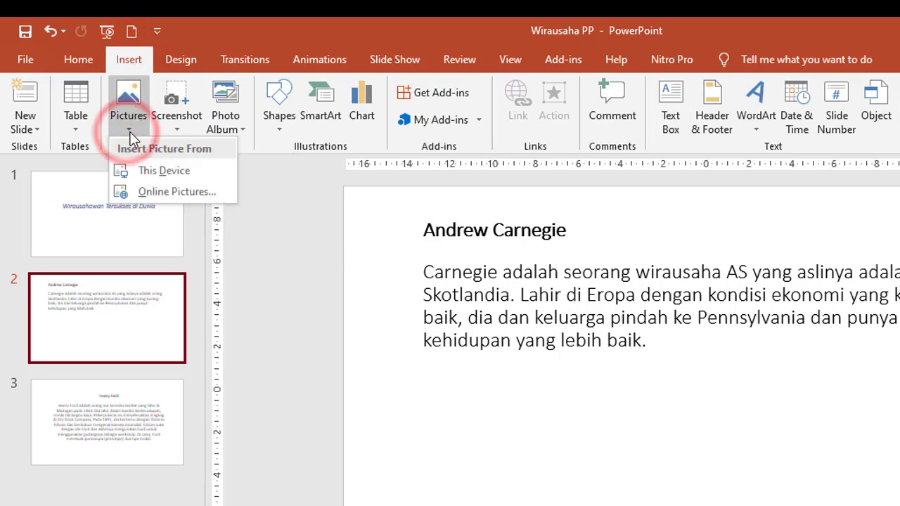
{"action": "left_click", "coordinate": [167, 172]}
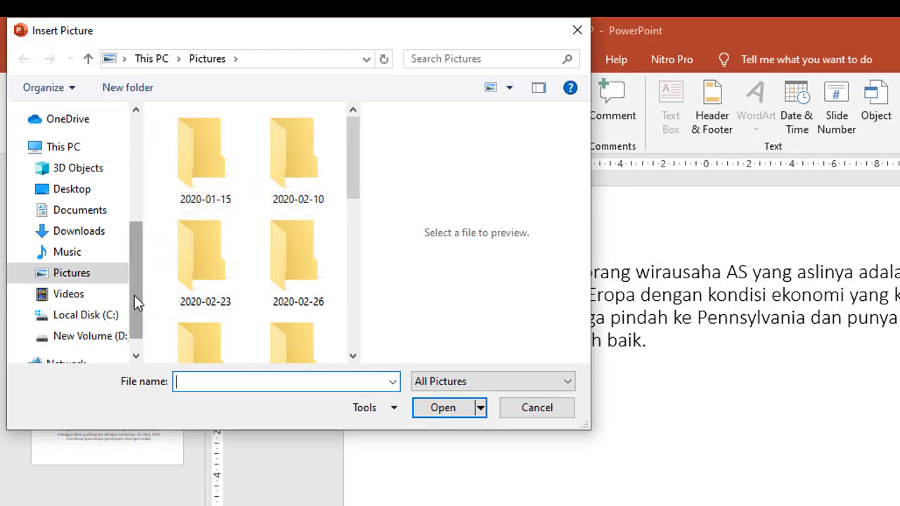
{"action": "left_click_drag", "start_coordinate": [134, 295], "coordinate": [135, 305]}
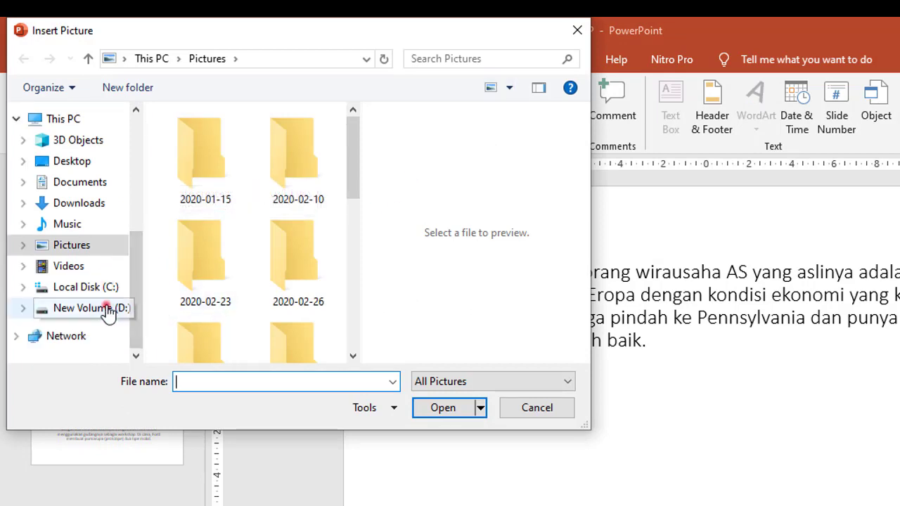
{"action": "left_click", "coordinate": [107, 309]}
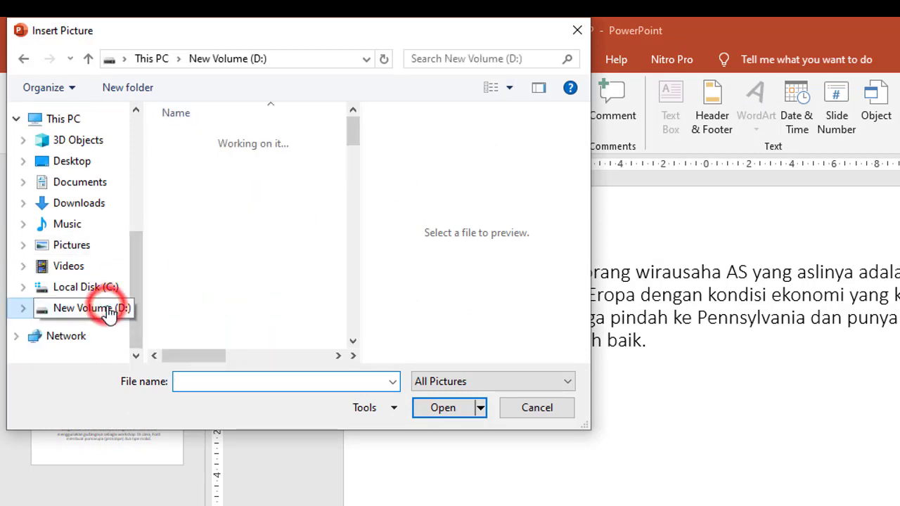
{"action": "left_click", "coordinate": [355, 325]}
{"action": "scroll", "coordinate": [356, 331], "scroll_direction": "down", "scroll_amount": 2}
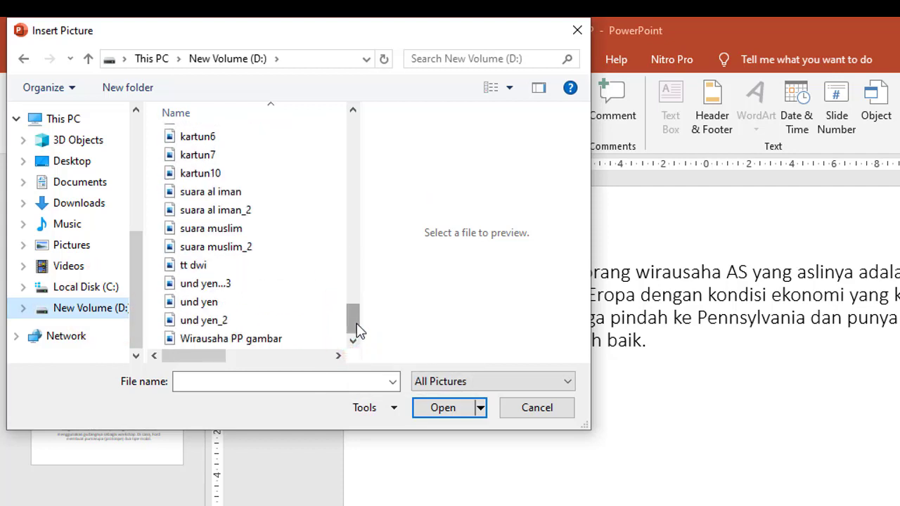
{"action": "left_click", "coordinate": [356, 333]}
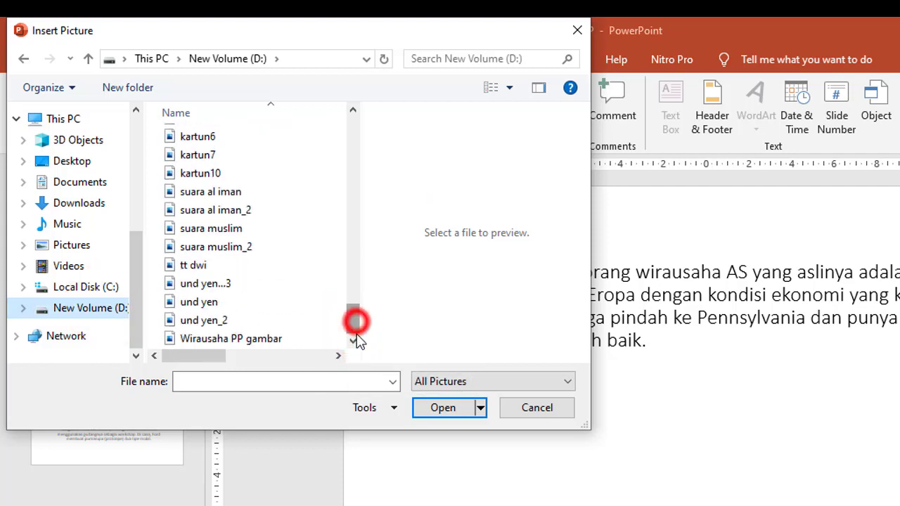
{"action": "left_click", "coordinate": [232, 340]}
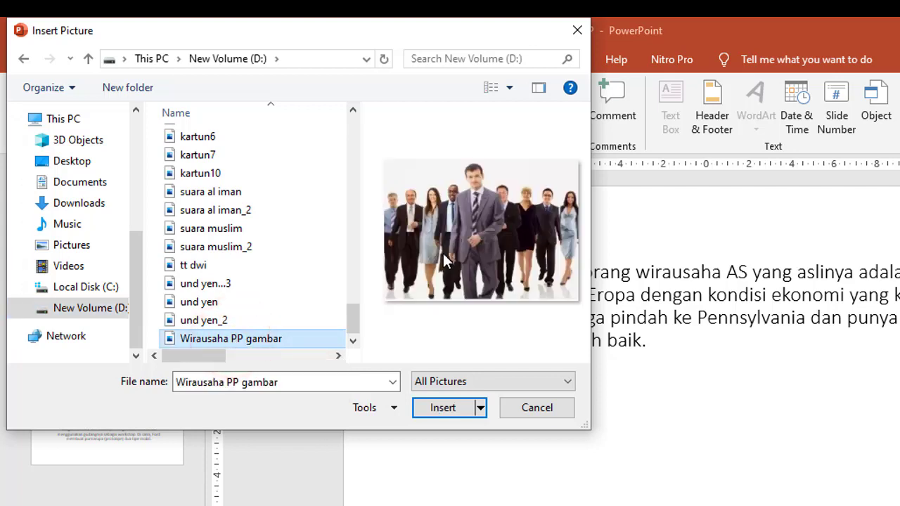
{"action": "left_click", "coordinate": [450, 409]}
{"action": "left_click", "coordinate": [379, 345]}
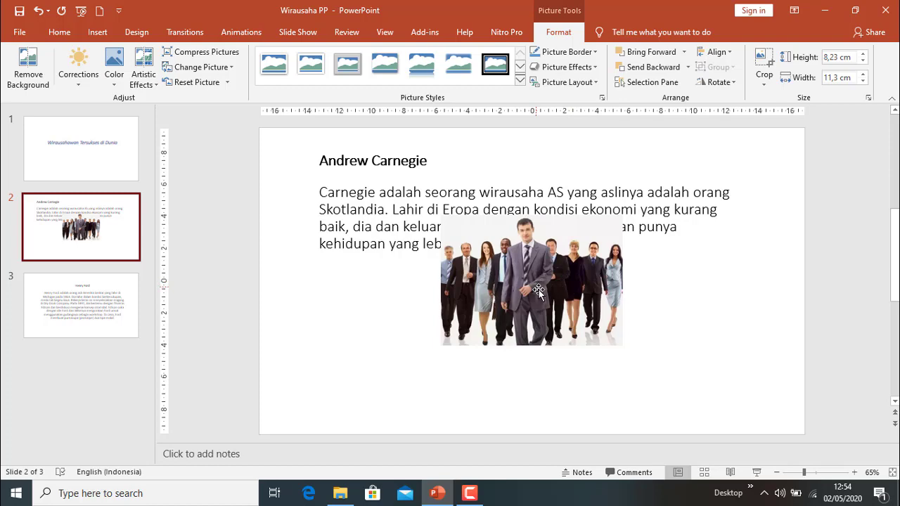
- Centre the businesspeople picture under the Carnegie paragraph and enlarge it to 9,27 cm by 11,3 cm
{"action": "left_click_drag", "start_coordinate": [537, 288], "coordinate": [532, 347]}
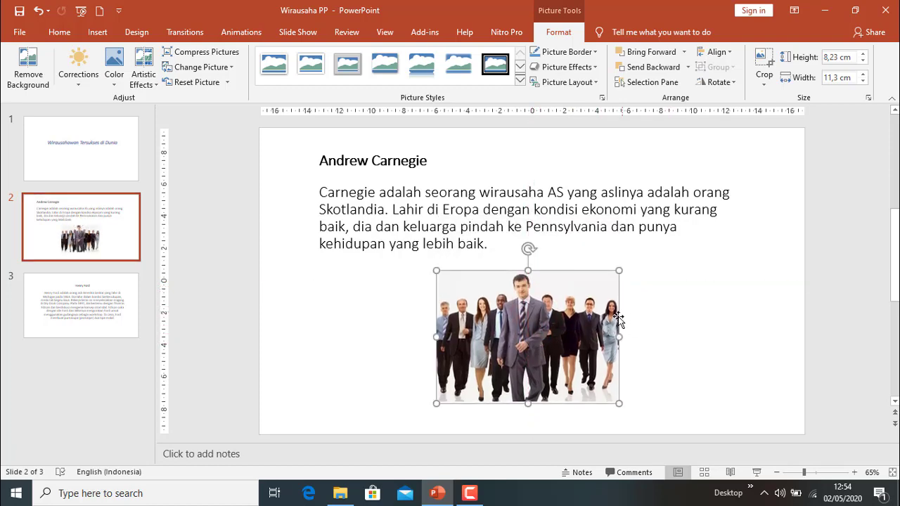
{"action": "left_click_drag", "start_coordinate": [562, 330], "coordinate": [718, 336]}
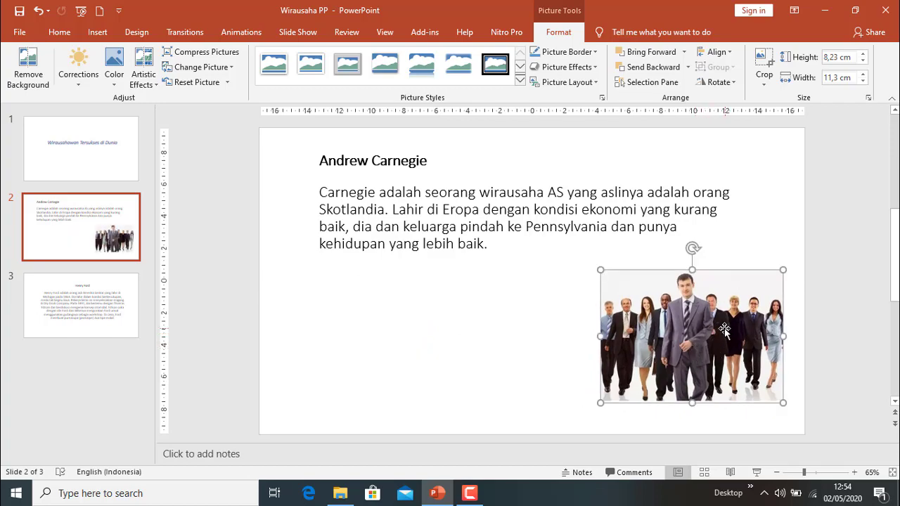
{"action": "left_click_drag", "start_coordinate": [722, 329], "coordinate": [563, 339]}
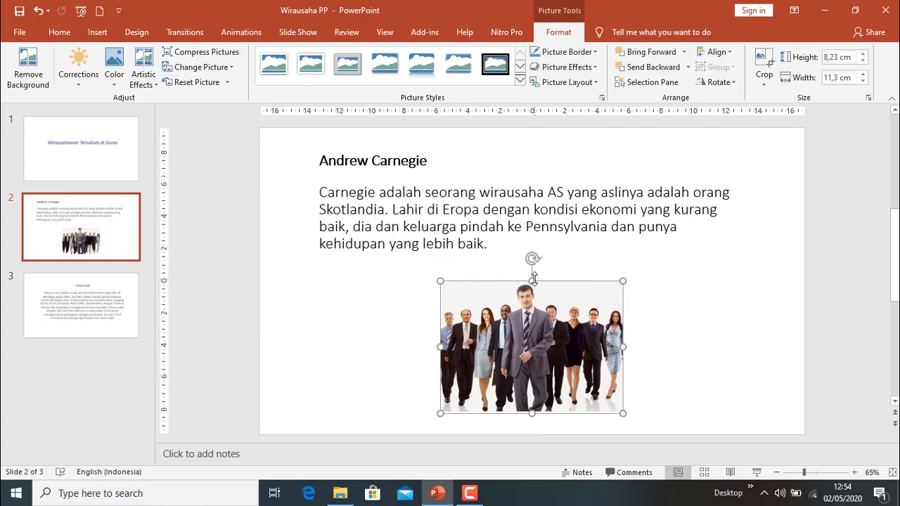
{"action": "left_click_drag", "start_coordinate": [533, 278], "coordinate": [532, 263]}
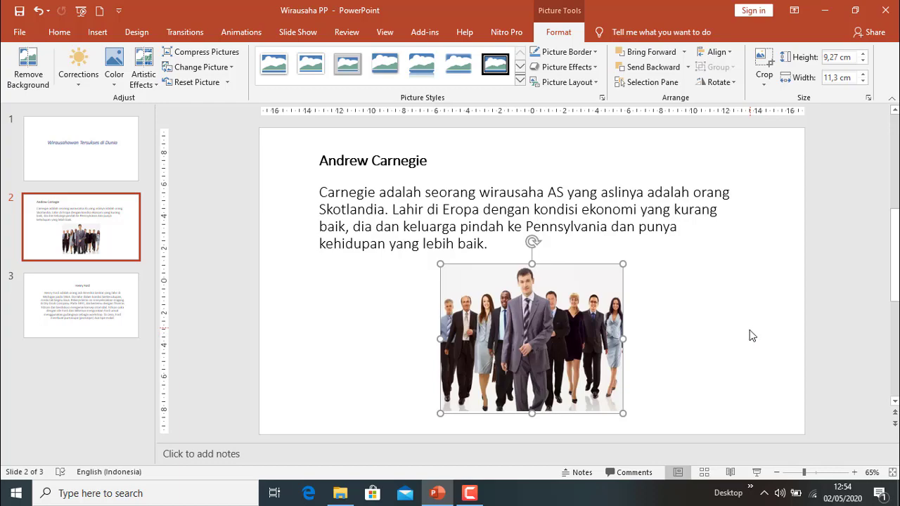
{"action": "left_click", "coordinate": [722, 304]}
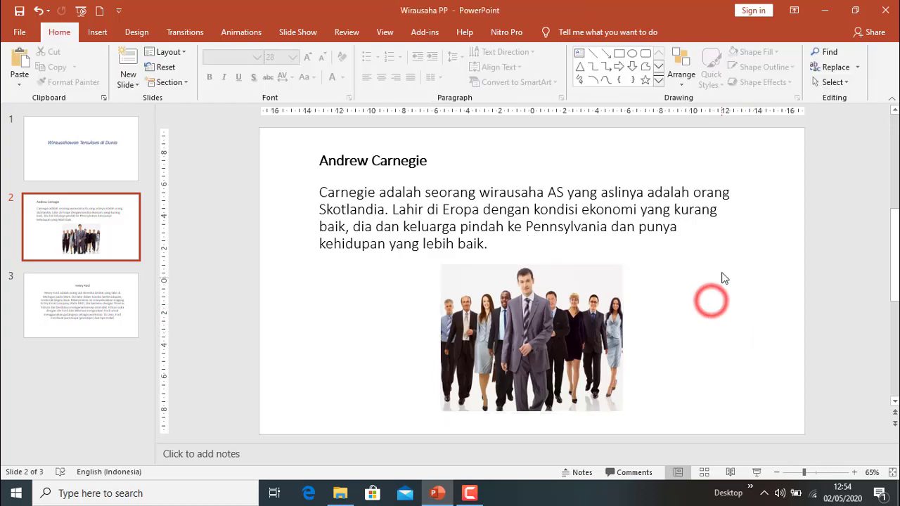